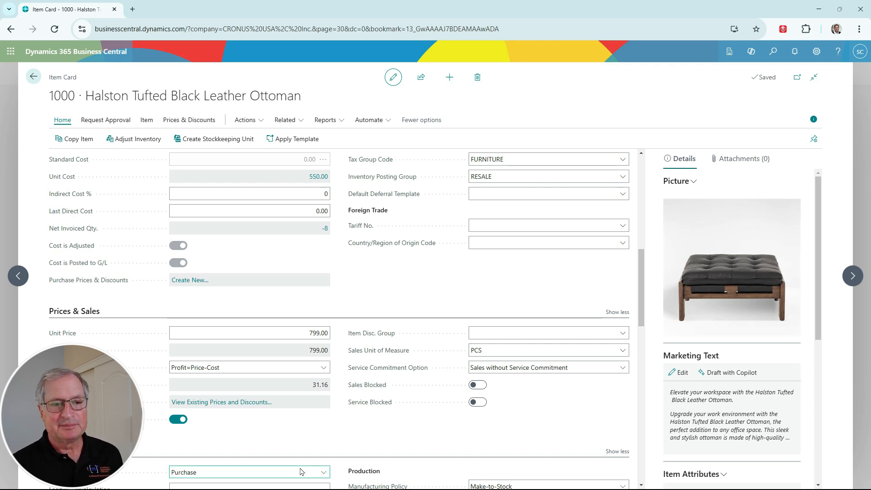
Review the sales prices defined for the Halston Tufted Black Leather Ottoman.
click(295, 336)
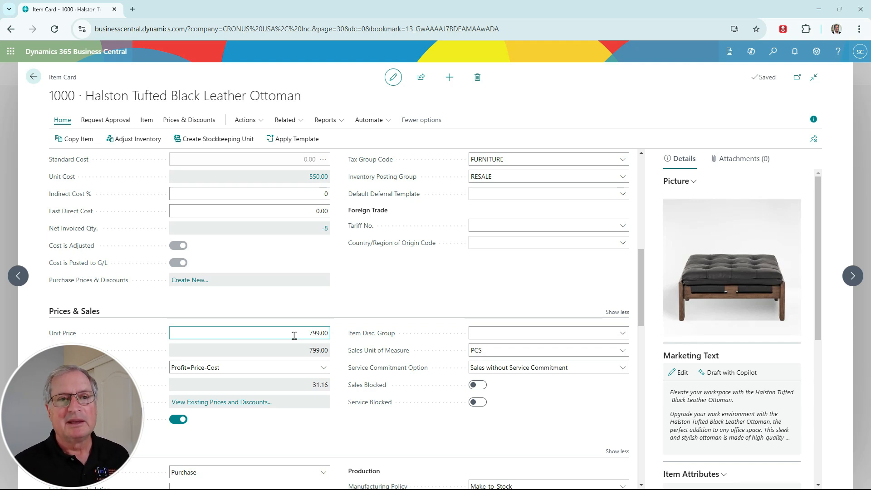
click(193, 122)
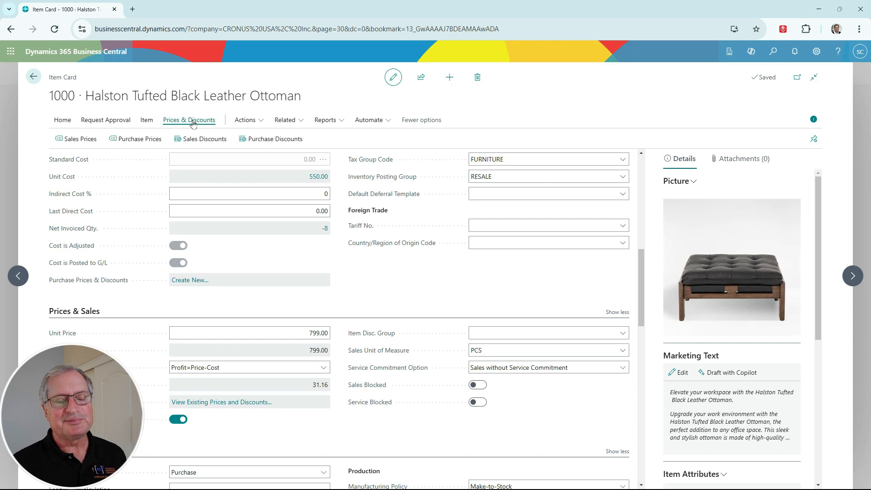
click(80, 139)
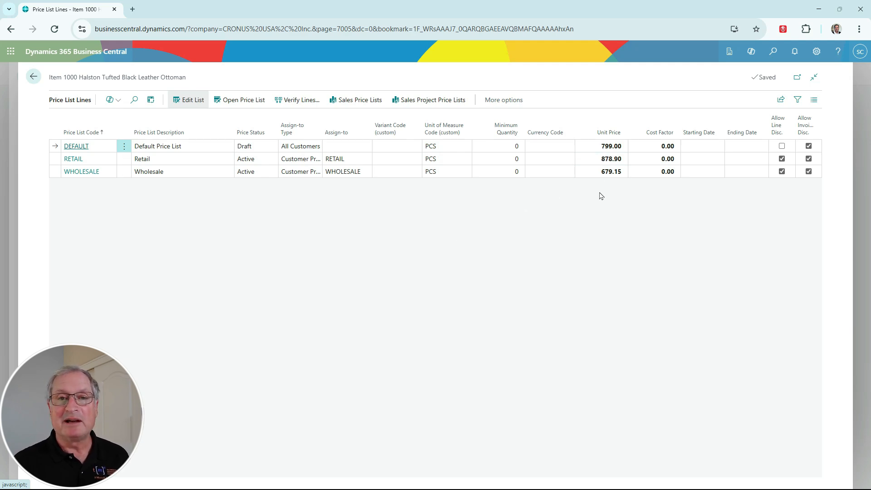
key(Escape)
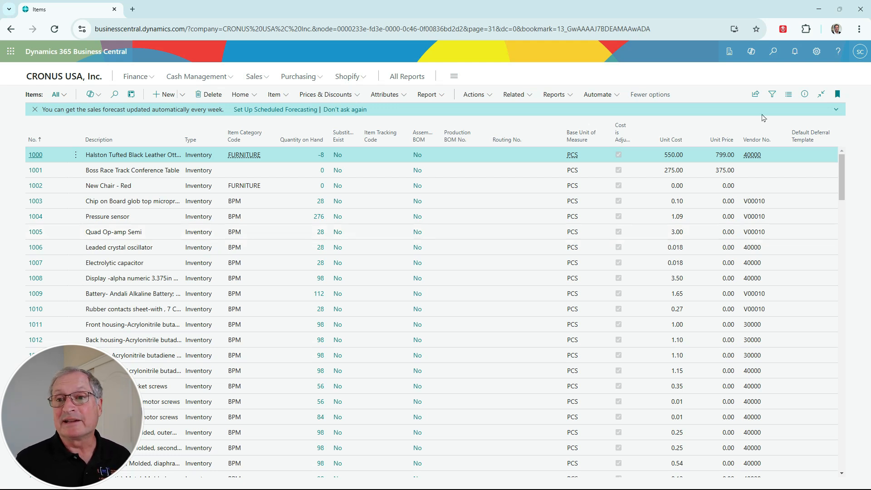
Open the items list for editing in Excel and select the Unit Price column.
click(755, 95)
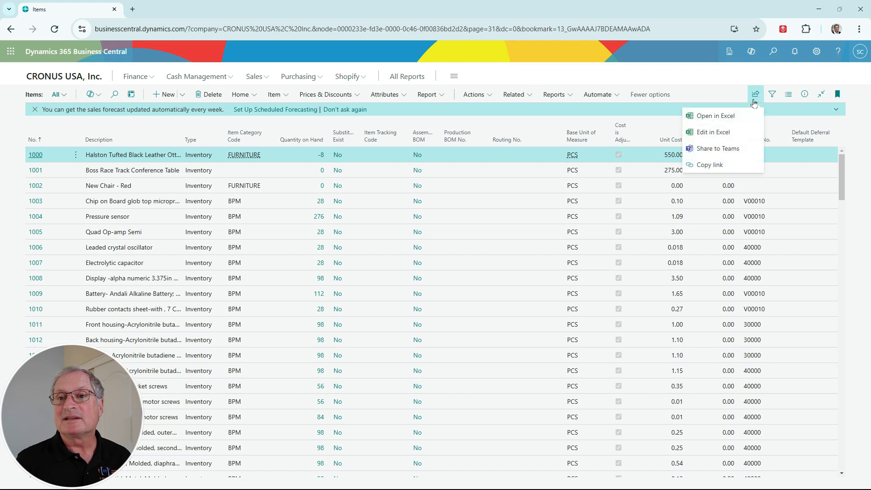
click(714, 132)
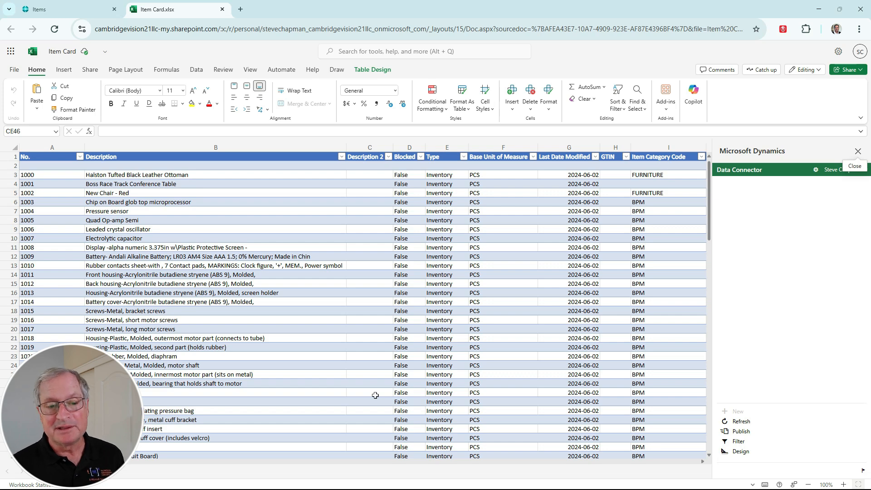
click(323, 147)
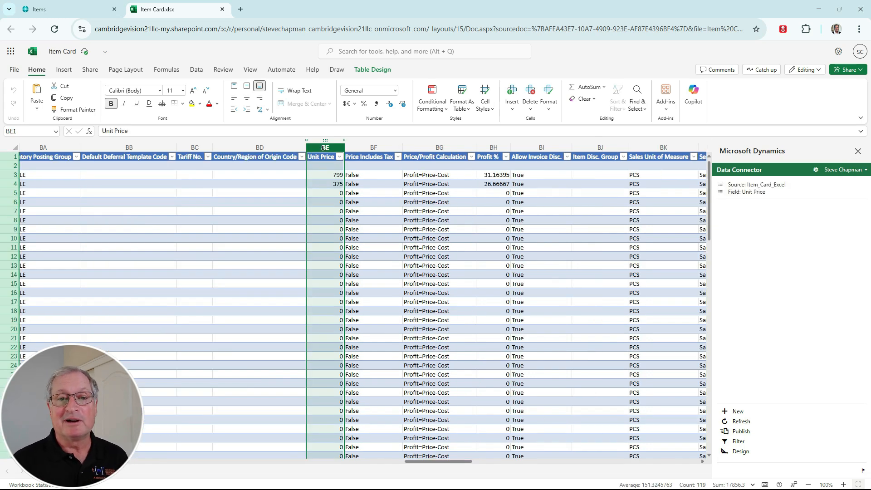
Set the Unit Price of item 1000 to 780 and publish the change to Business Central.
click(334, 176)
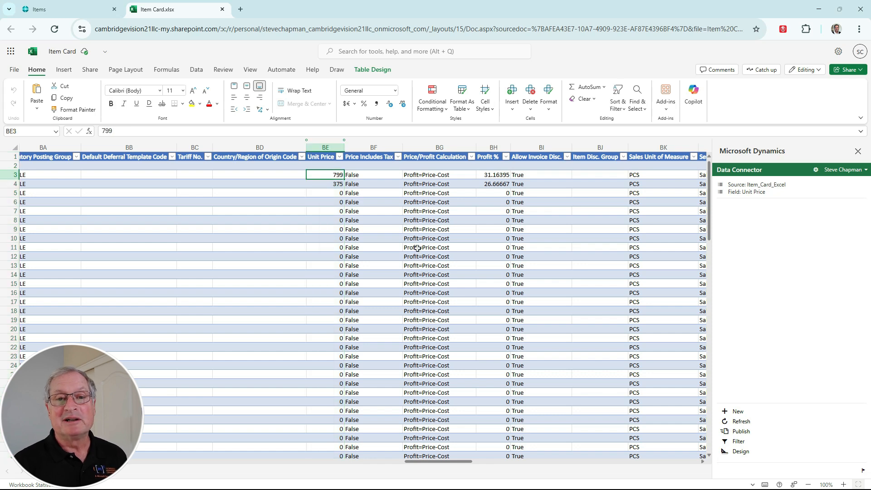
text(780)
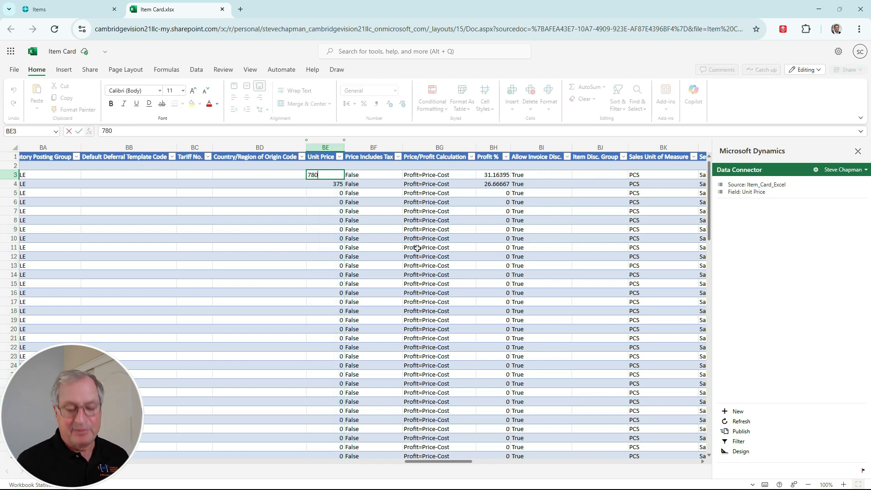
key(Return)
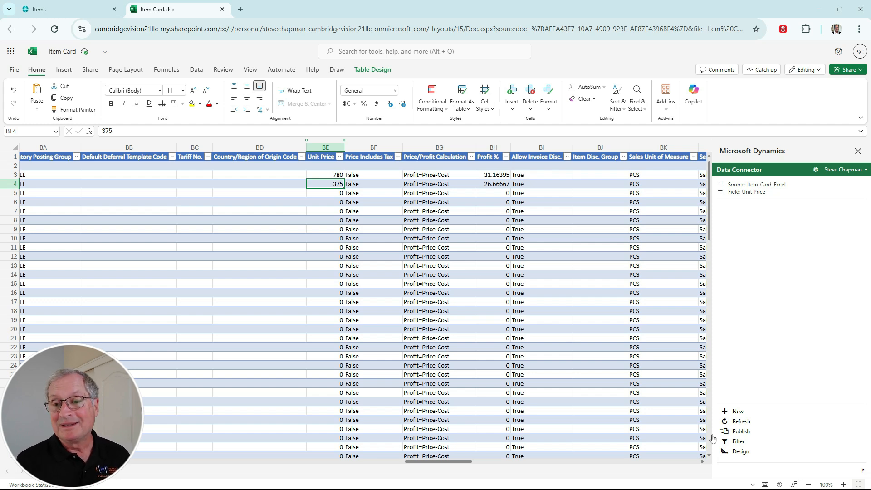
click(738, 432)
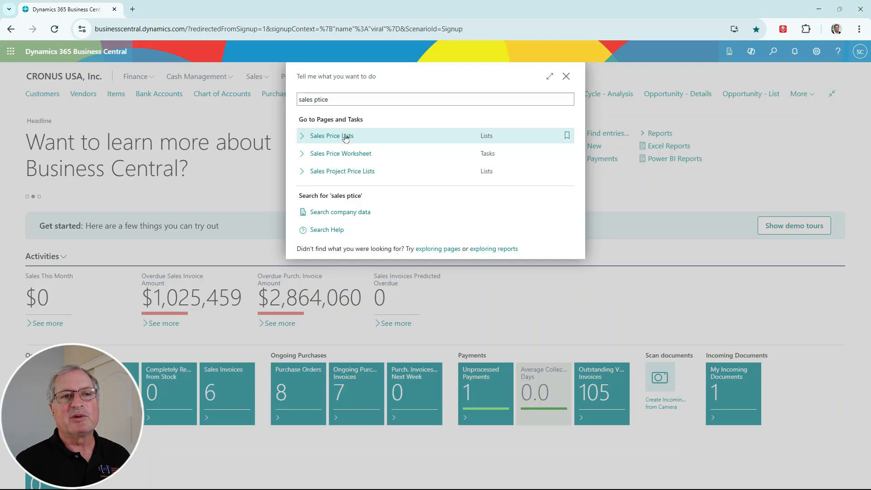
Go to the sales price lists and assign the SPECIAL price list to the Customer Price Group type.
click(331, 135)
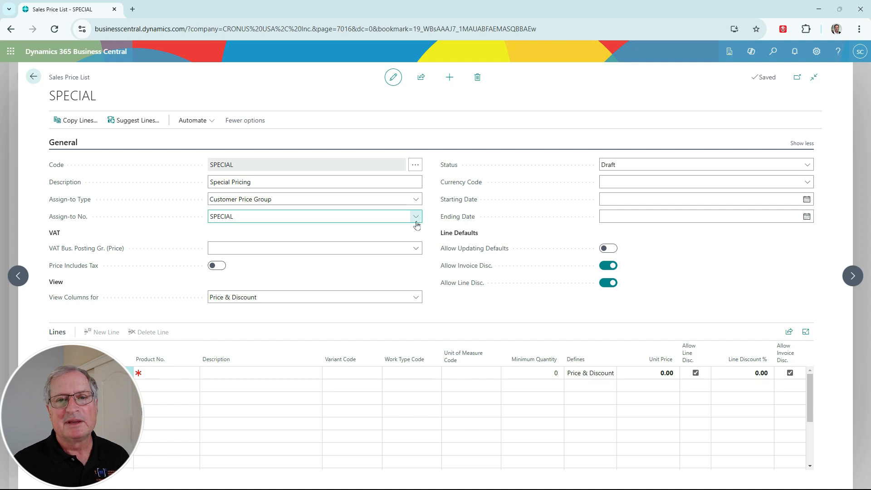
click(416, 200)
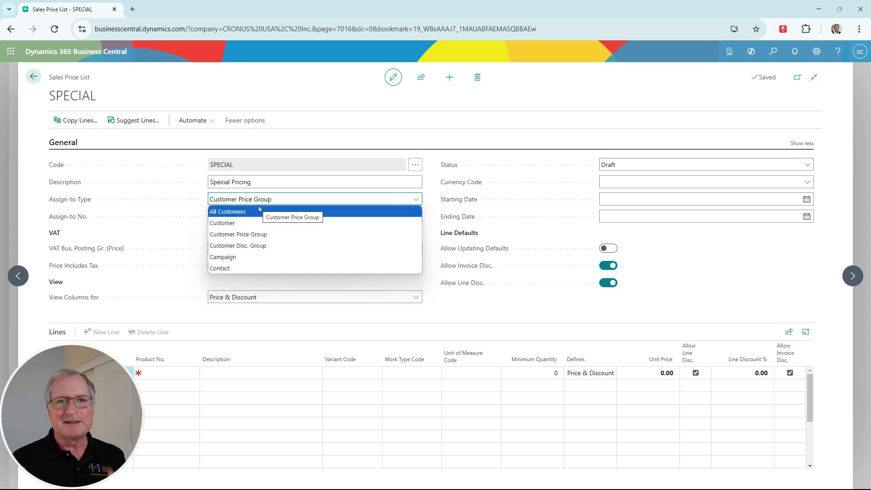
click(260, 235)
Copy the WHOLESALE price list's lines into the SPECIAL price list with an adjustment factor of 0.95.
click(84, 120)
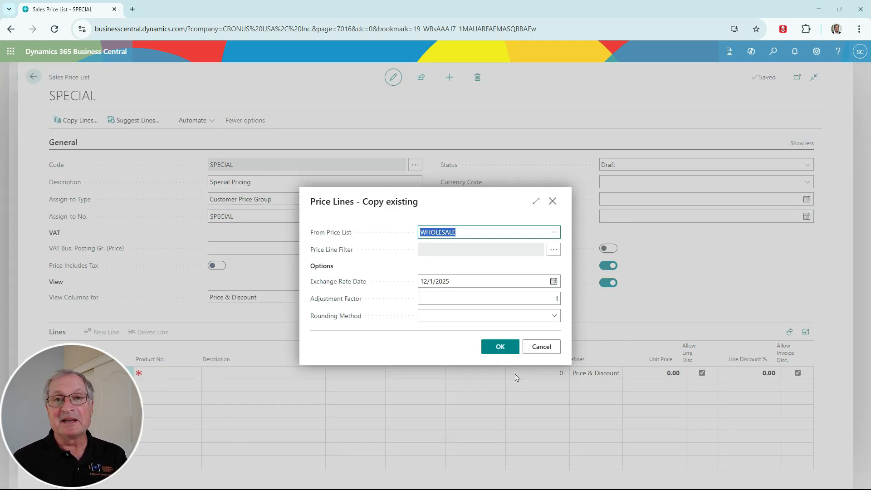
click(557, 300)
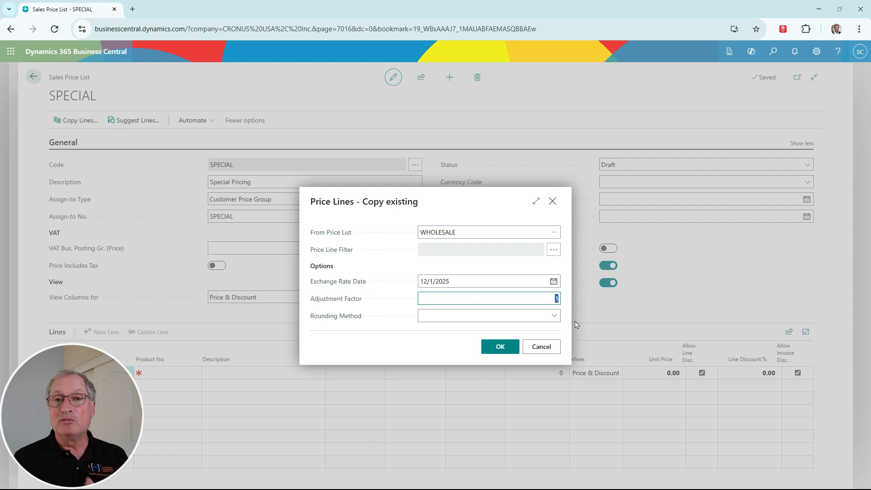
key(BackSpace)
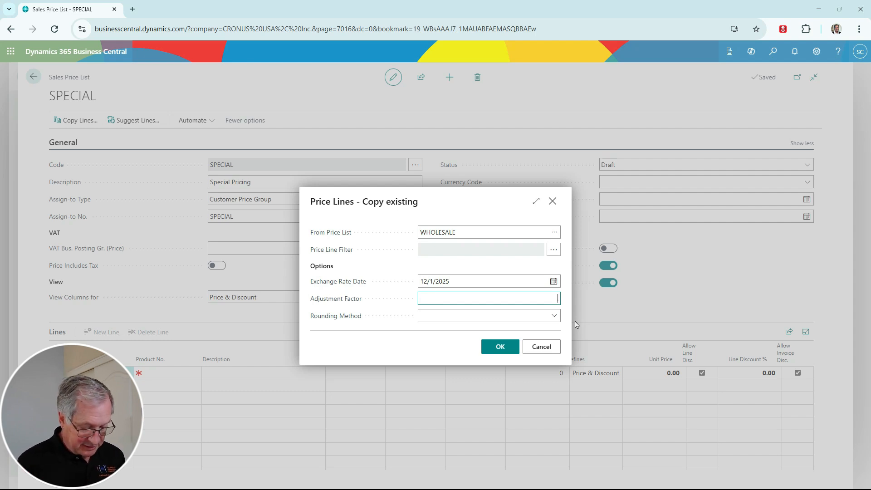
text(.95)
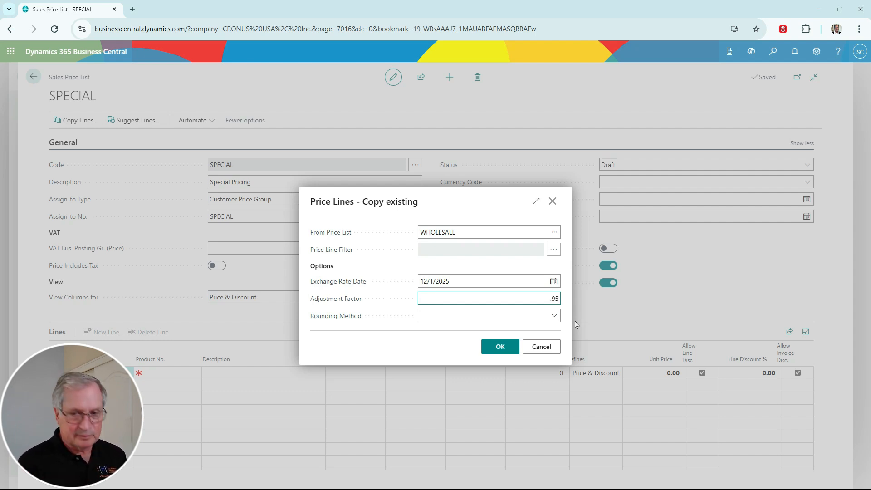
key(Tab)
click(504, 347)
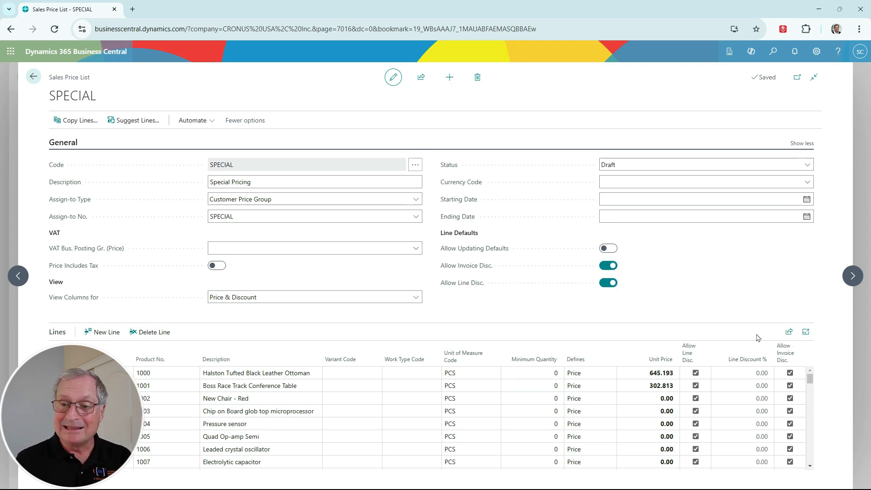
Set the unit price of item 1000 in the SPECIAL price list to 640.
click(789, 332)
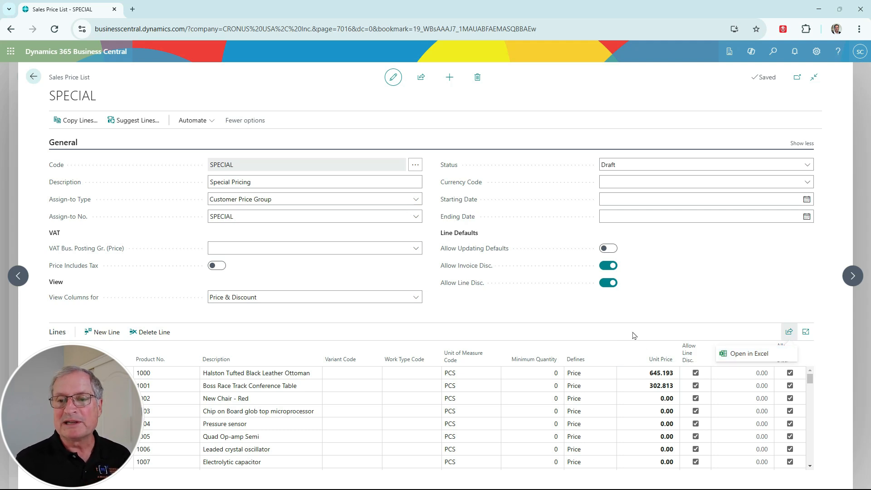
click(649, 373)
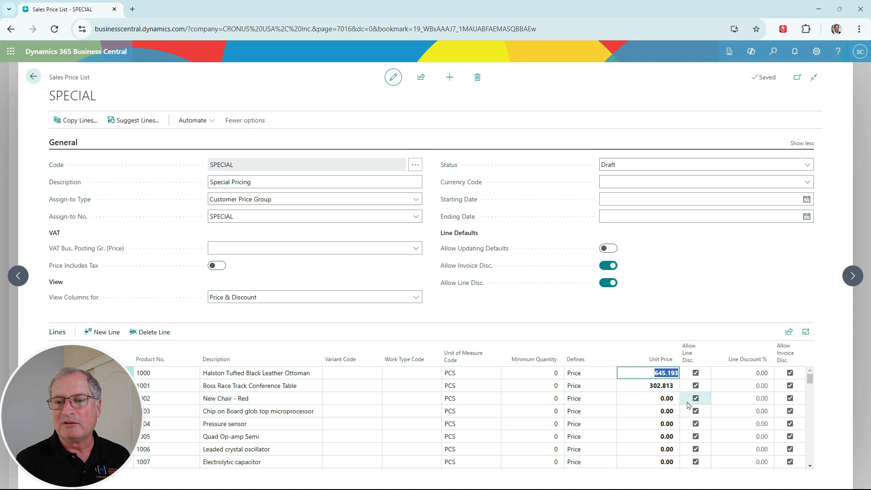
text(640)
key(Tab)
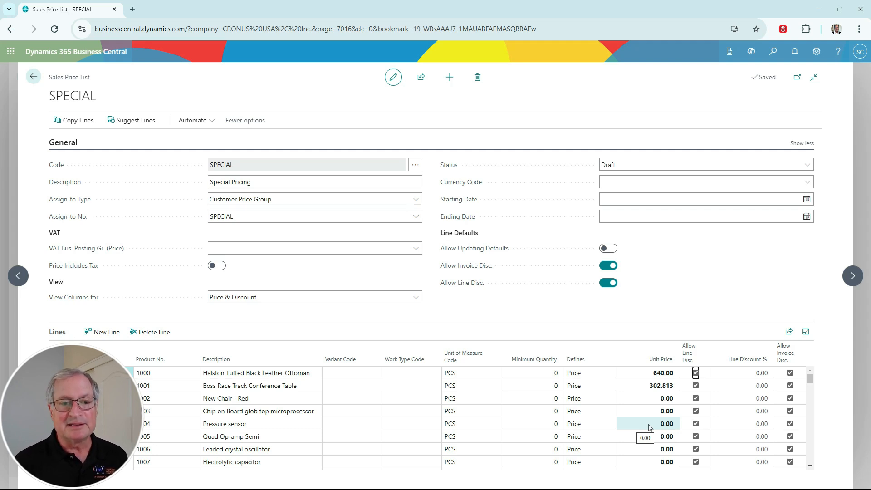
Open the lines of the WHOLESALE price list in Excel.
mouse_move(150, 353)
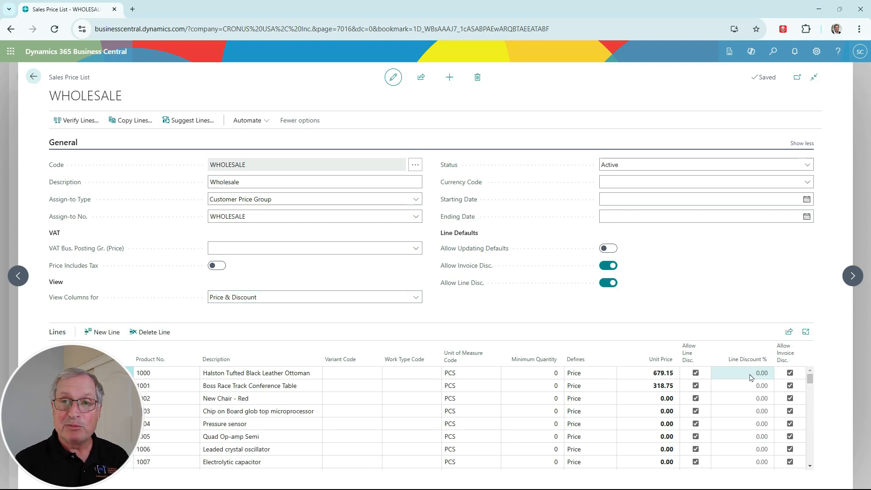
click(788, 333)
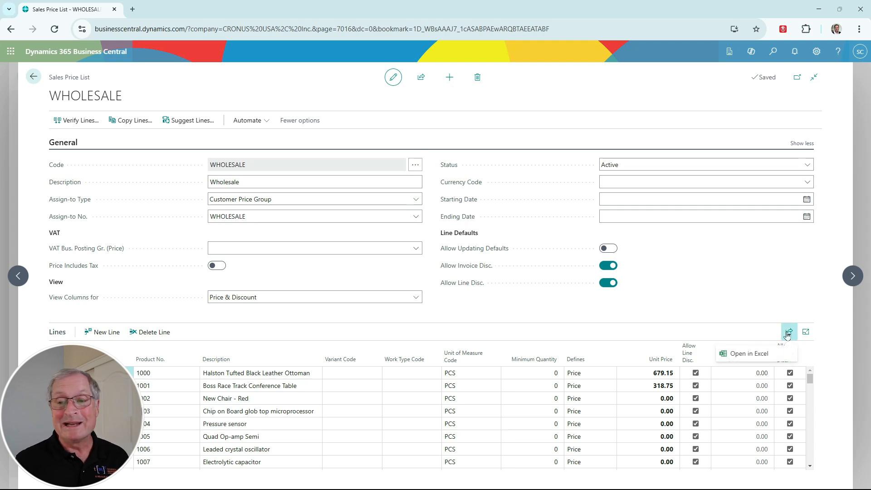
click(749, 354)
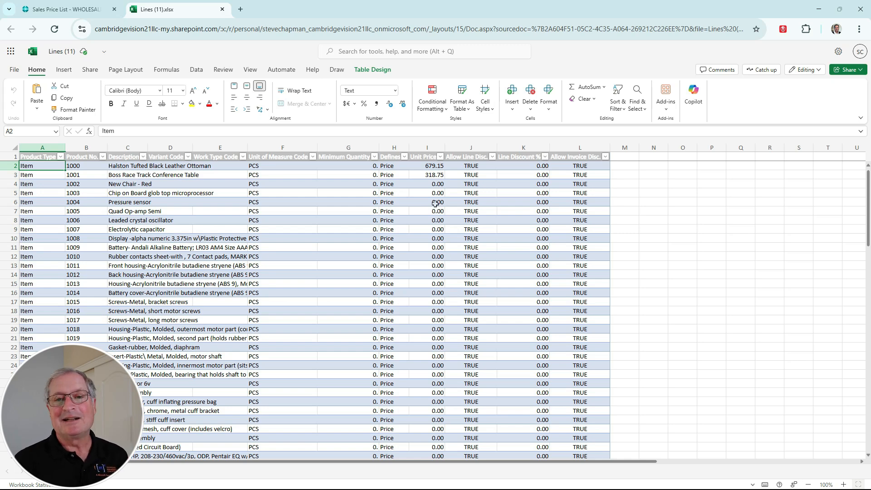
Set the unit prices of items 1000 and 1001 to 650 and 300, and copy the rows from Product Type through Unit Price.
click(432, 166)
text(650)
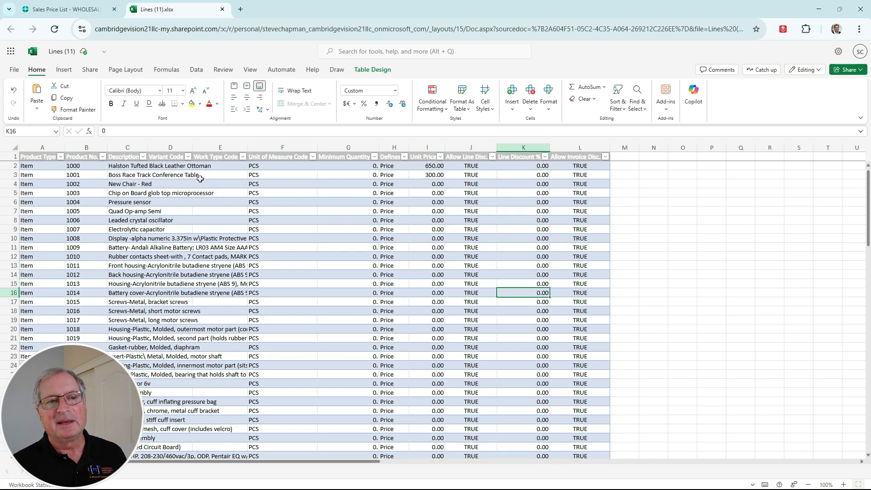
drag(36, 164, 429, 301)
key(ctrl+c)
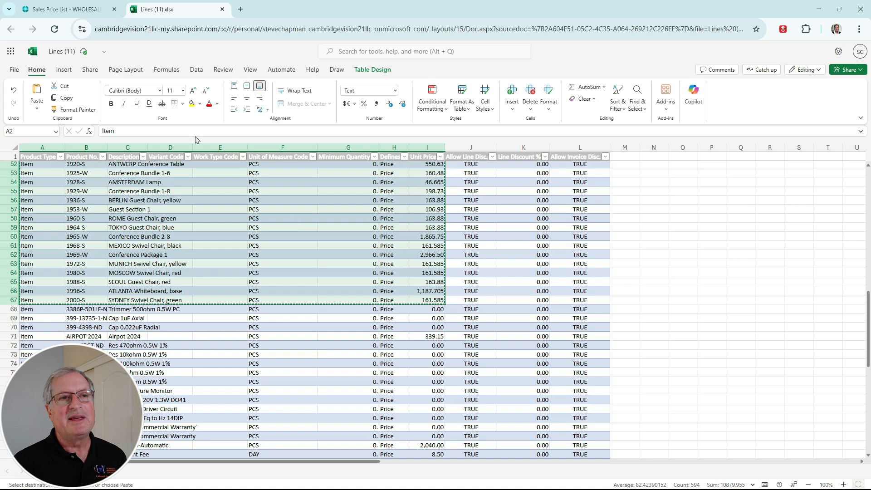
Switch back to Business Central and paste the copied rows into the lines of the SPECIAL price list.
click(63, 9)
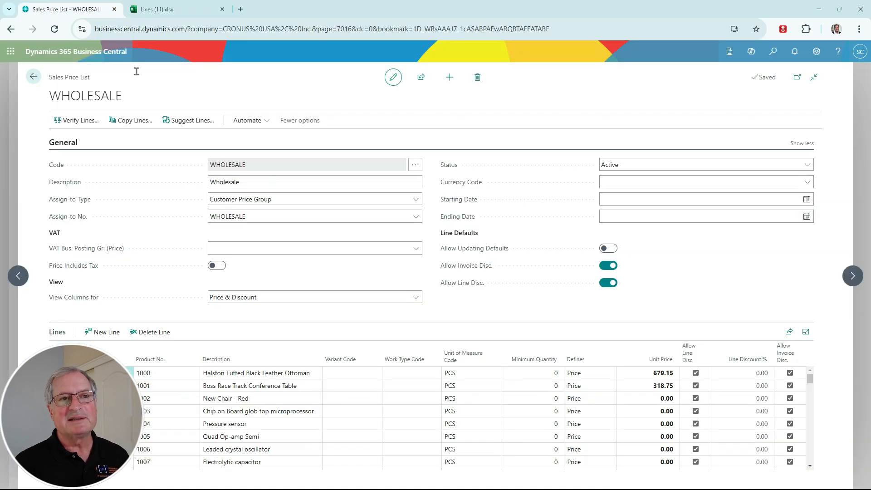
click(10, 28)
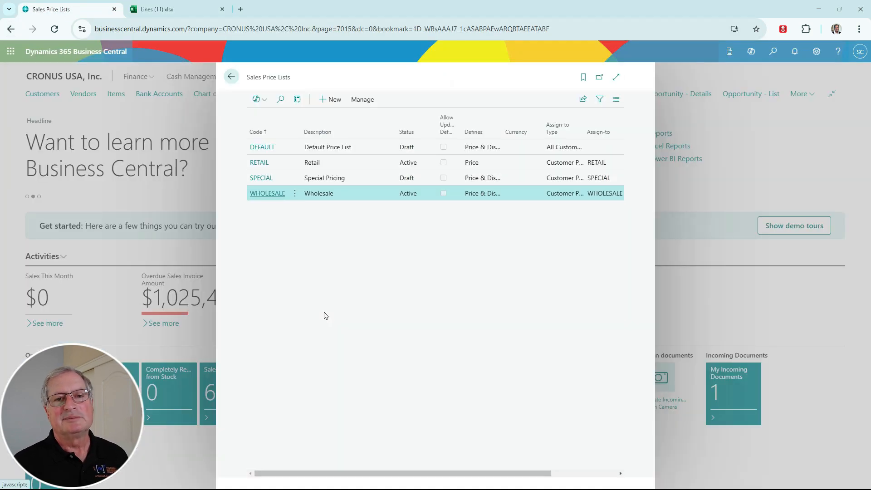
click(267, 178)
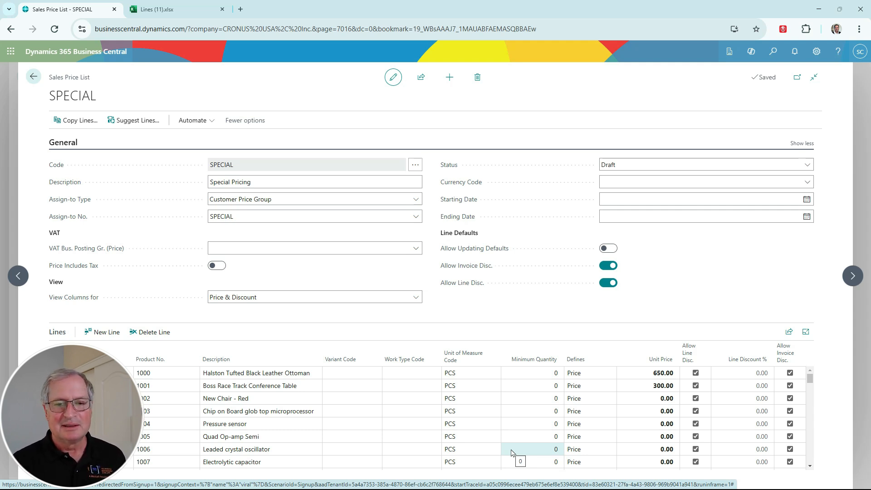
scroll(495, 404, down, 4)
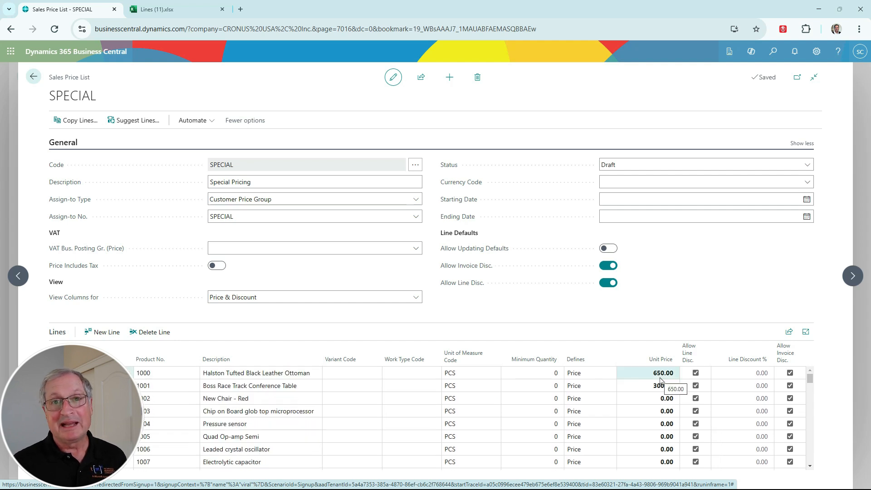
Set the status of the SPECIAL price list to Active.
click(659, 385)
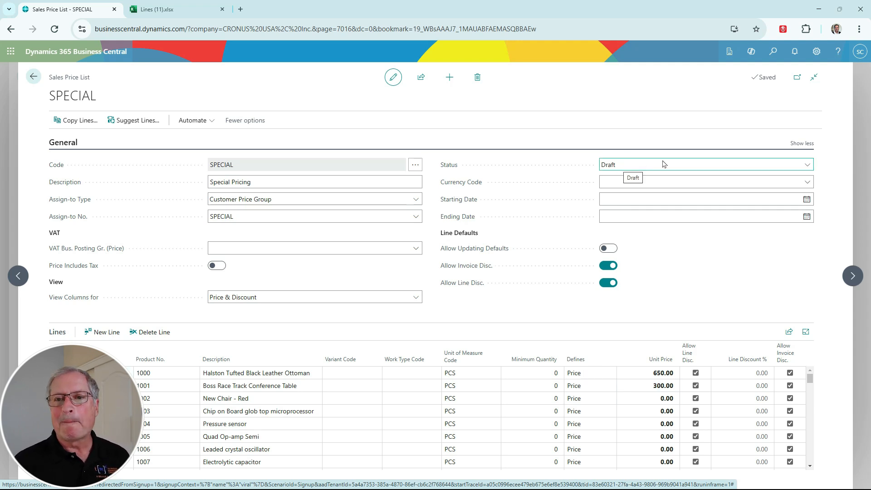
click(808, 167)
click(634, 189)
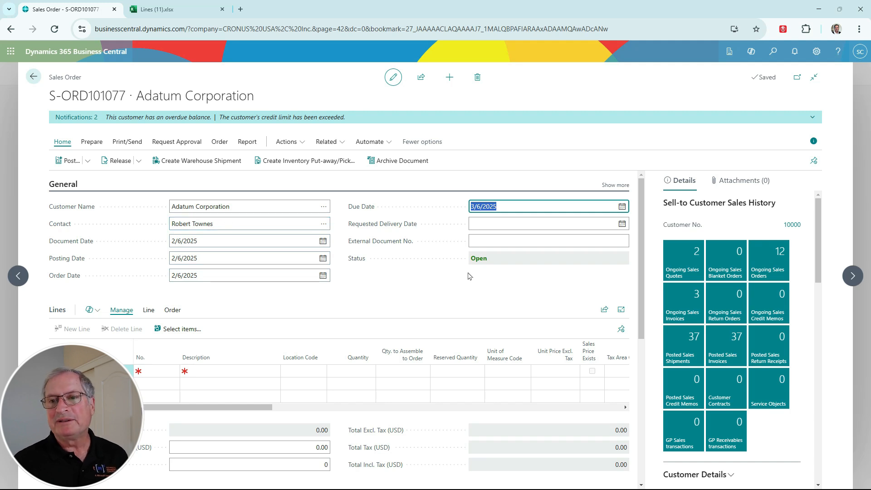
Open Adatum Corporation's customer card from the sales order and check its price calculation method and customer price group.
click(791, 229)
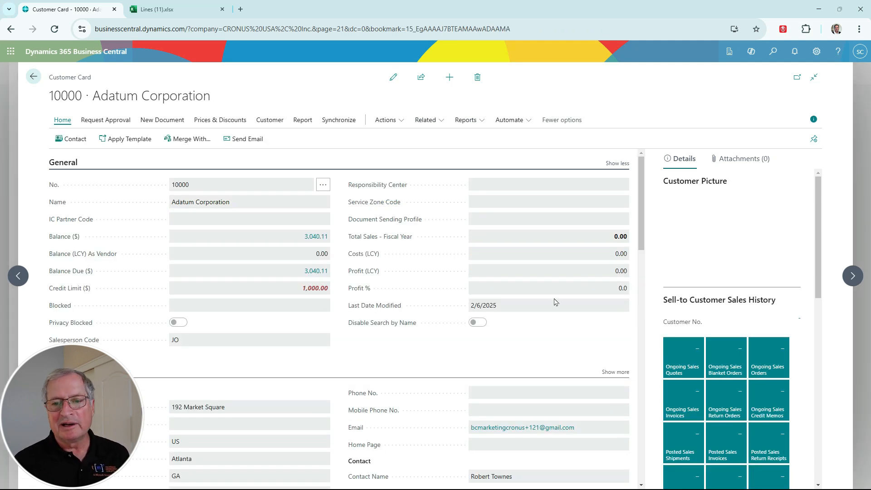
scroll(535, 313, down, 5)
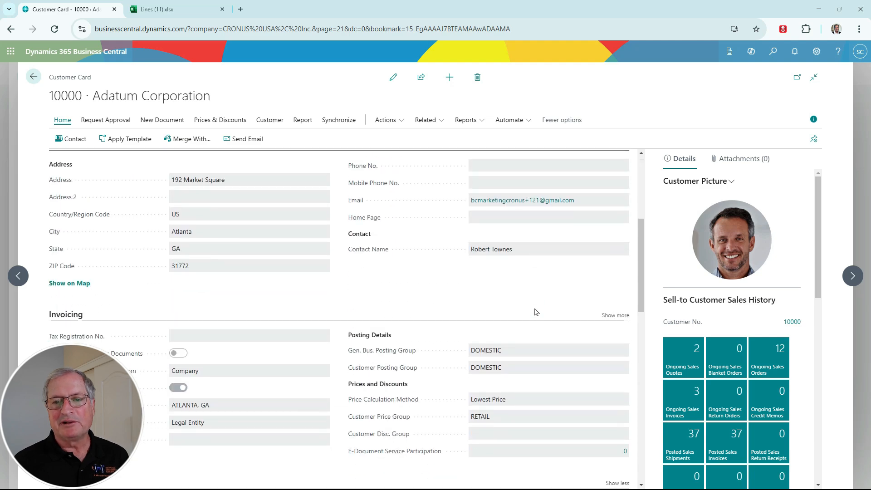
scroll(536, 312, down, 2)
mouse_move(378, 334)
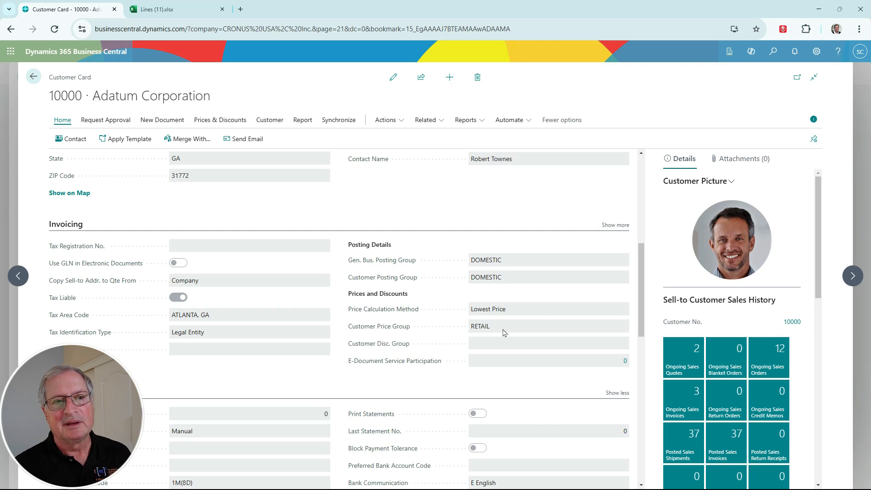
Return to Adatum Corporation's sales order and add a line for item 1000 with a quantity of 1.
click(33, 77)
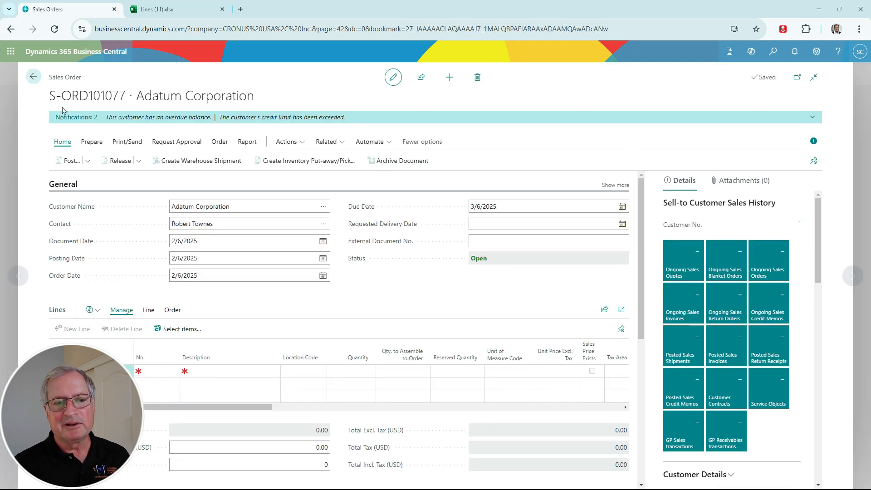
click(160, 373)
click(173, 371)
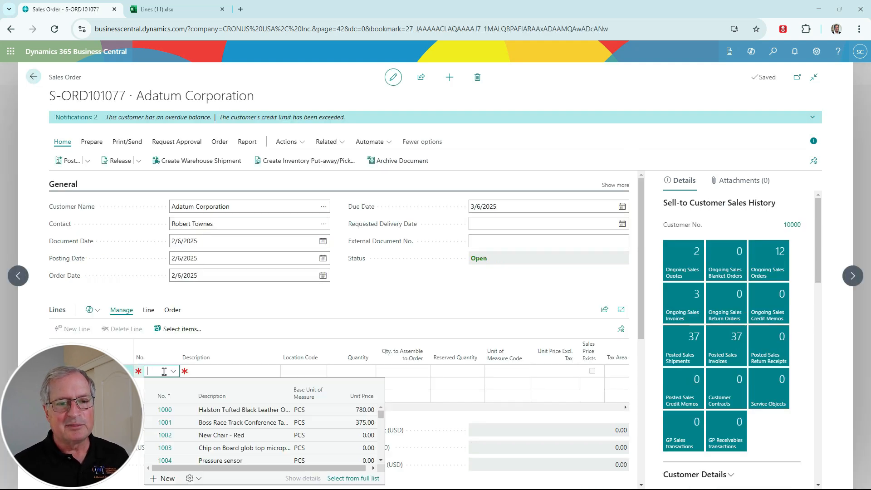
click(321, 402)
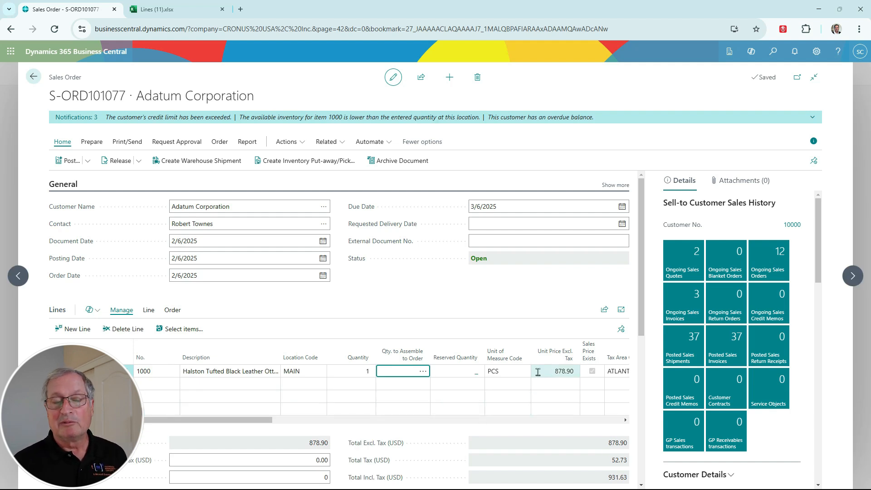
Examine the price list lines available for the item 1000 order line with Get Price, enlarged to full width, and close them.
click(150, 311)
click(92, 328)
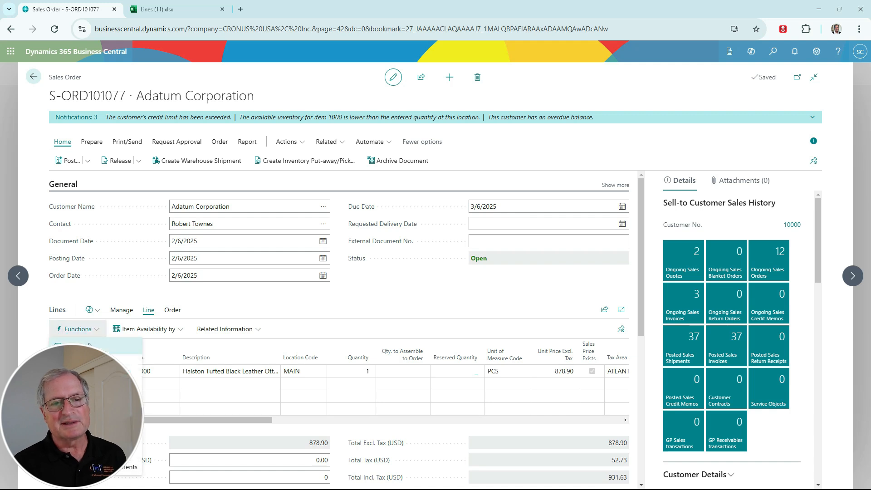
click(90, 346)
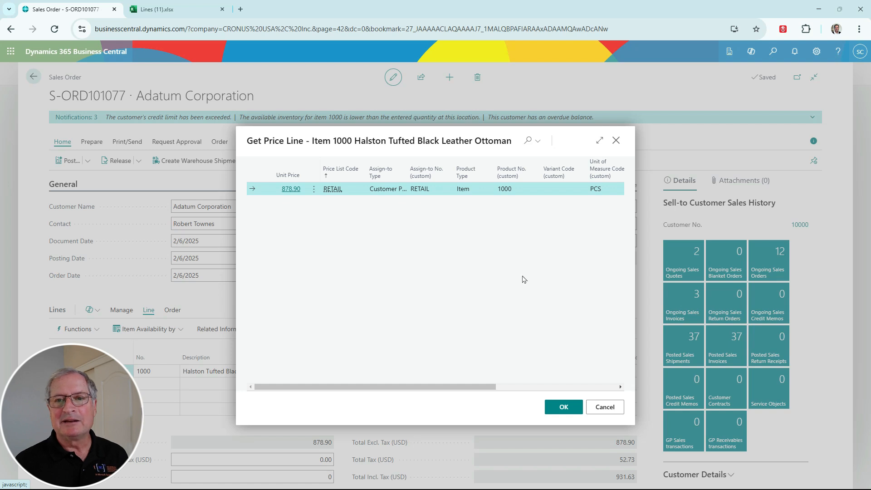
click(599, 140)
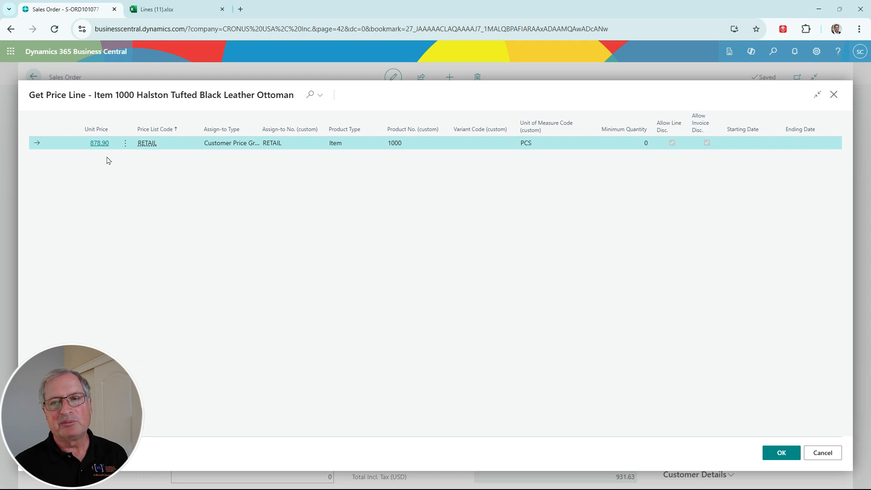
click(835, 95)
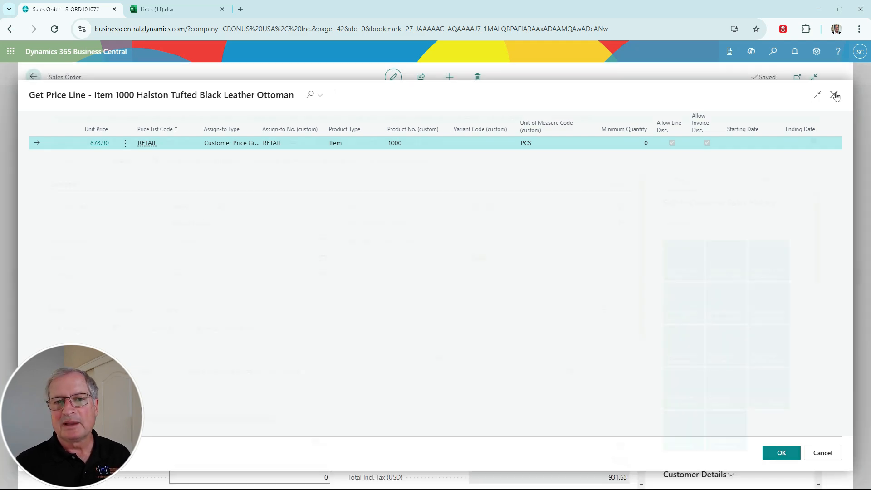